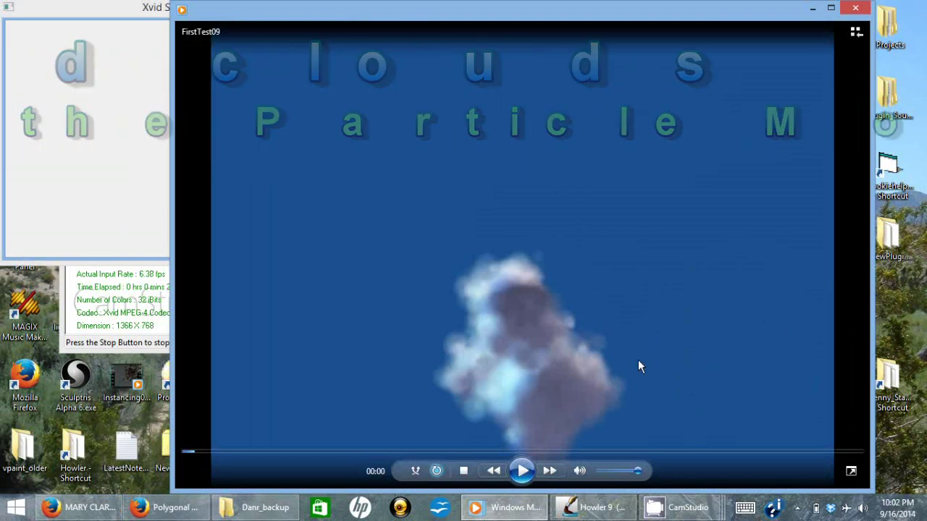
# Play the FirstTest09 cloud animation, pause it, and examine the rendered particle shapes and shading
pyautogui.click(530, 475)
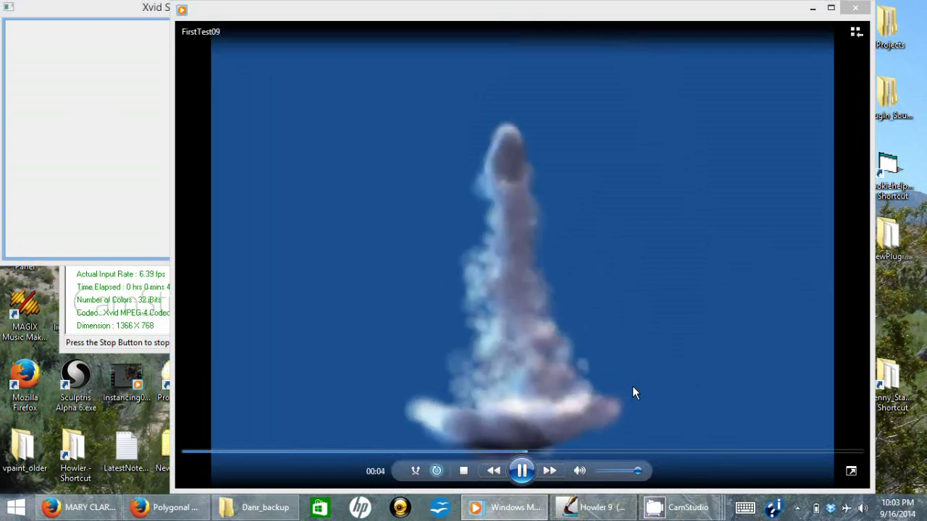
pyautogui.click(523, 472)
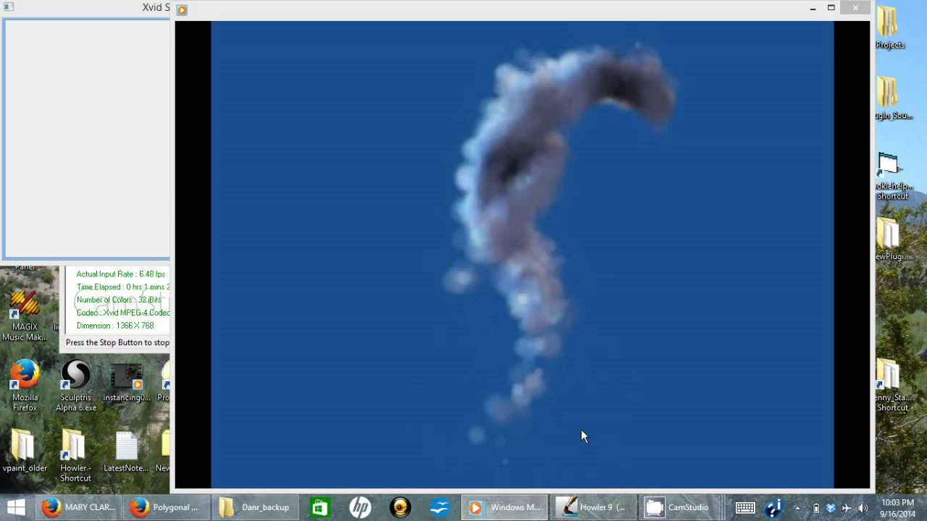
pyautogui.moveTo(512, 271)
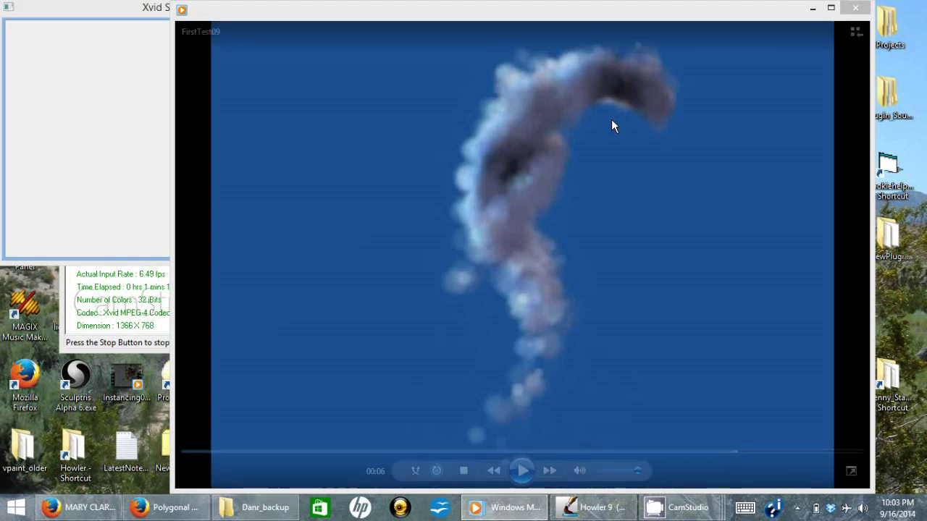
pyautogui.moveTo(690, 330)
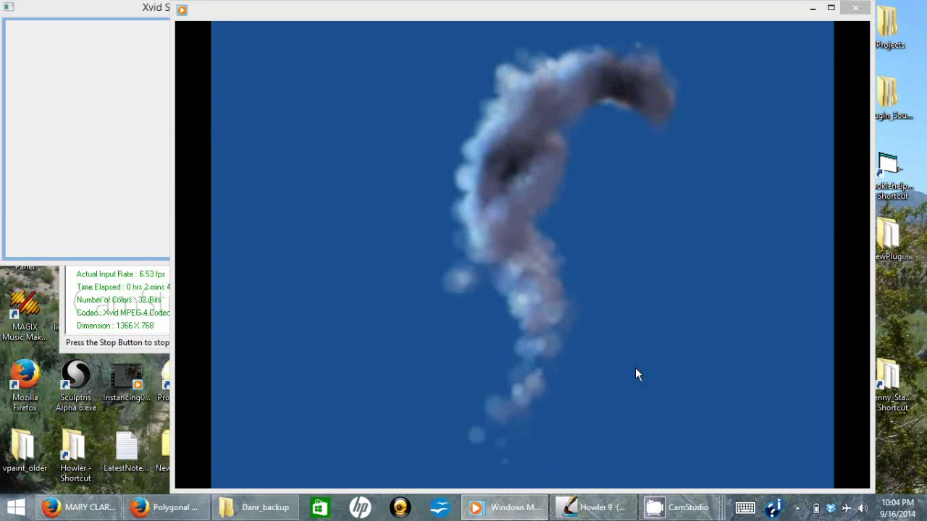
pyautogui.moveTo(649, 424)
pyautogui.moveTo(360, 433)
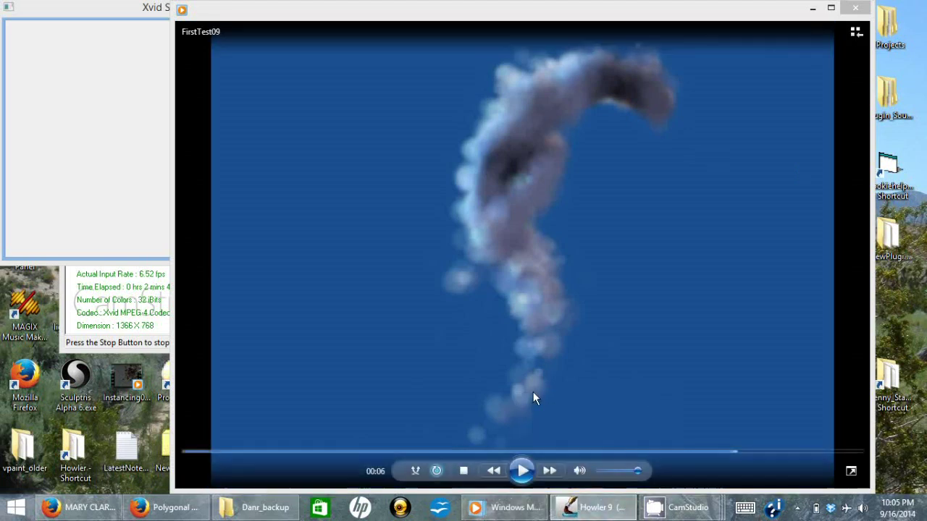
# Put the video player away, switch to a maximized Howler 9 window, and open the Particle modeler
pyautogui.click(813, 10)
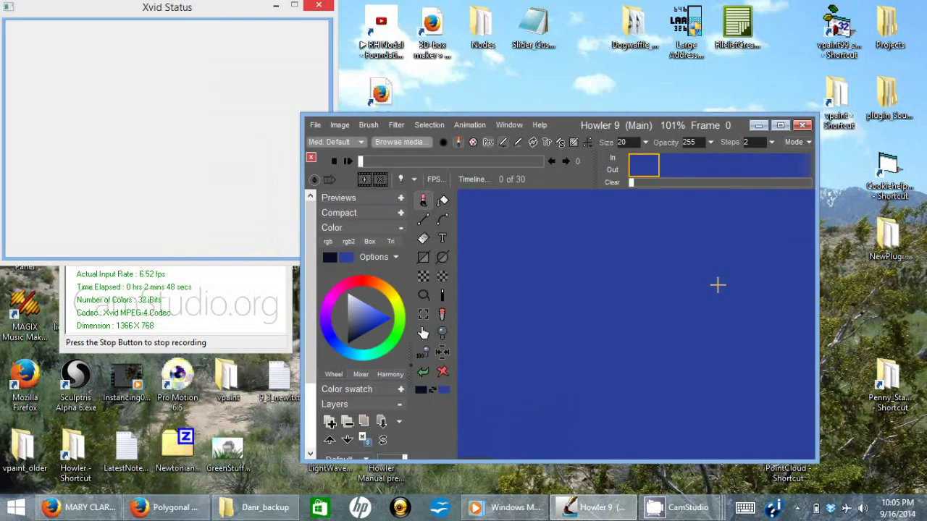
pyautogui.doubleClick(590, 126)
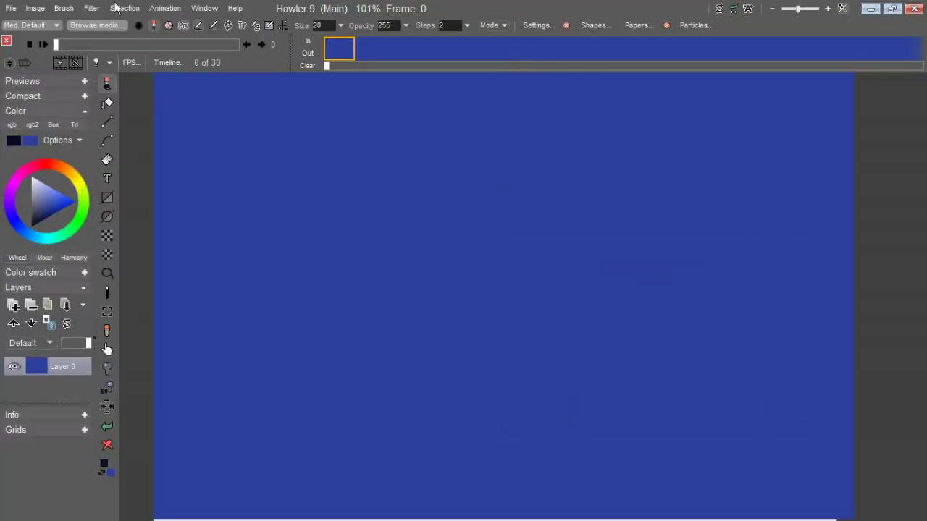
pyautogui.click(97, 13)
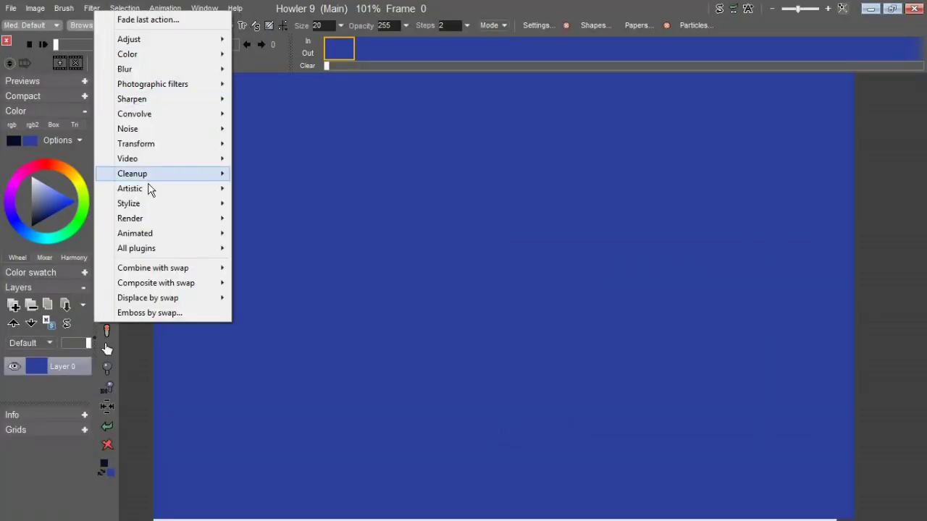
pyautogui.moveTo(146, 238)
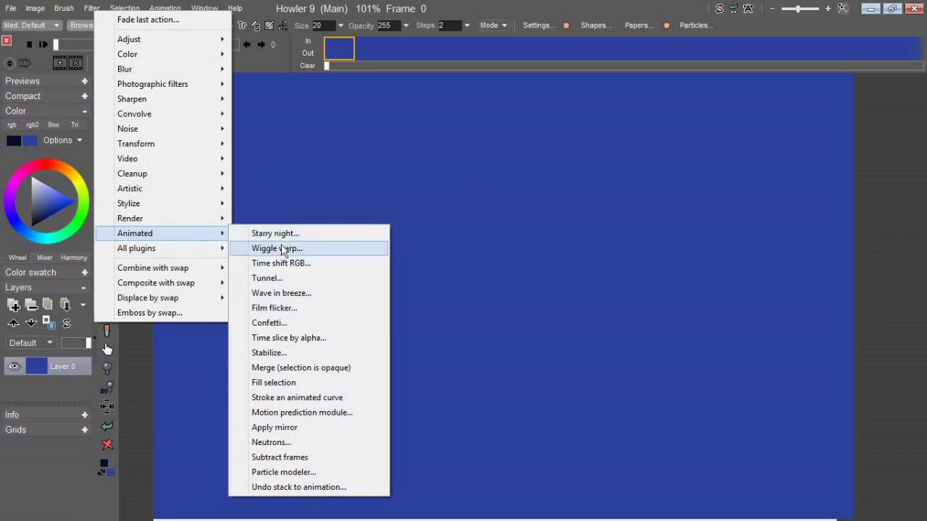
pyautogui.click(307, 473)
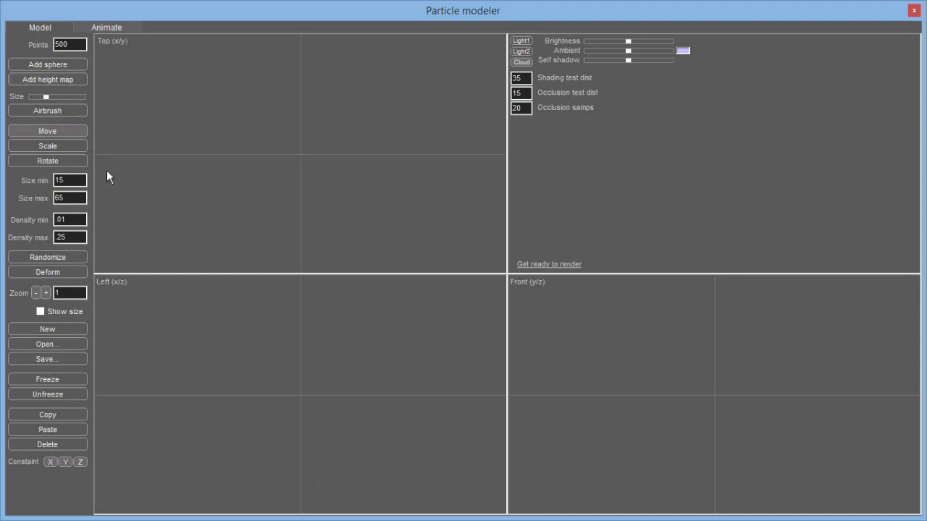
# Add a 500-point particle sphere, move it in the Top view, and stretch it into a wider ellipsoid
pyautogui.click(56, 65)
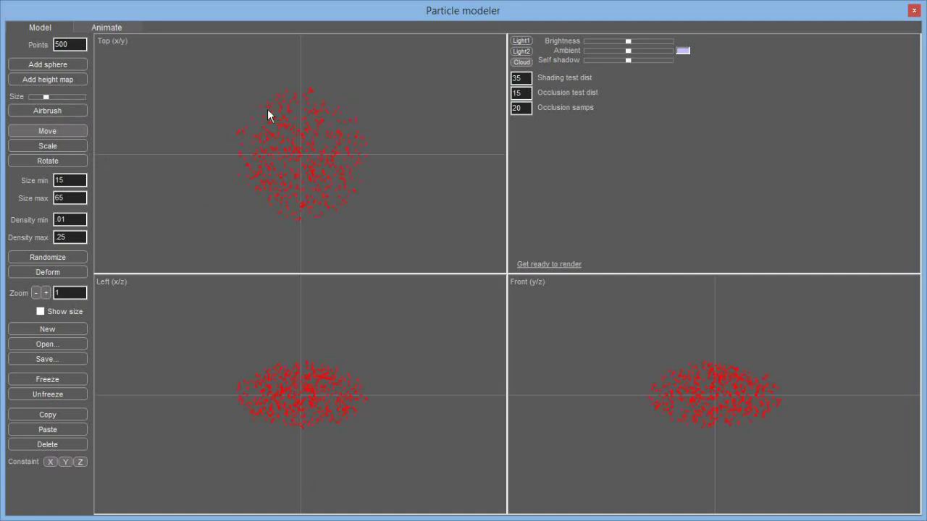
pyautogui.click(48, 131)
pyautogui.moveTo(297, 172); pyautogui.dragTo(296, 198)
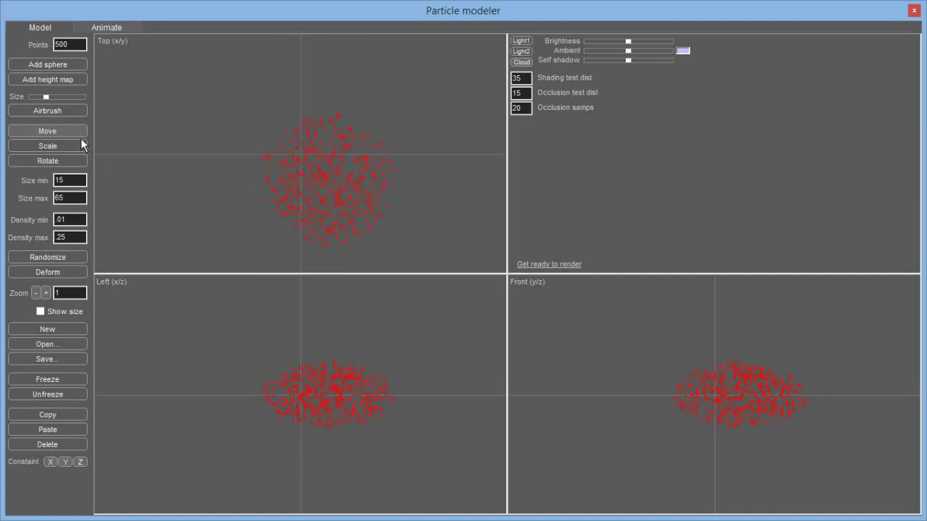
pyautogui.click(59, 144)
pyautogui.moveTo(355, 157); pyautogui.dragTo(380, 96)
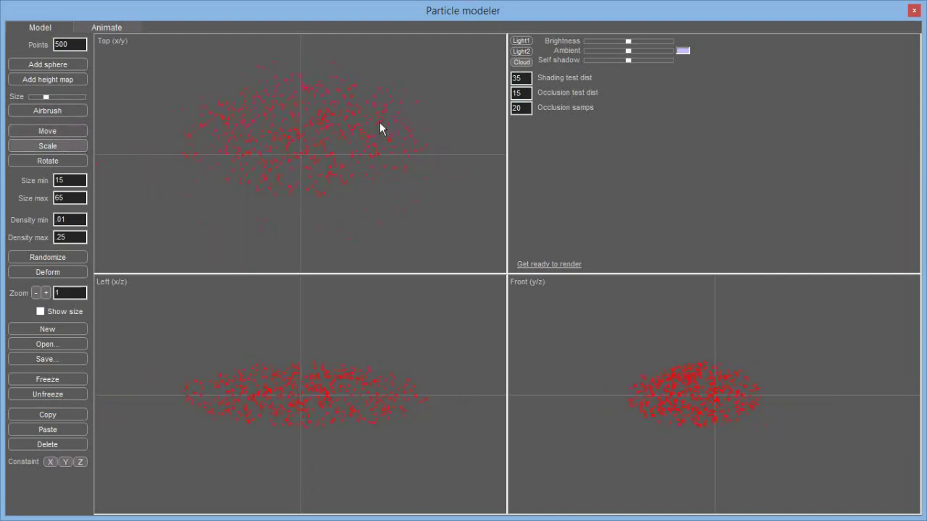
# Rotate the particle ellipsoid until it slopes diagonally in the Top view
pyautogui.click(34, 160)
pyautogui.moveTo(340, 174); pyautogui.dragTo(306, 170)
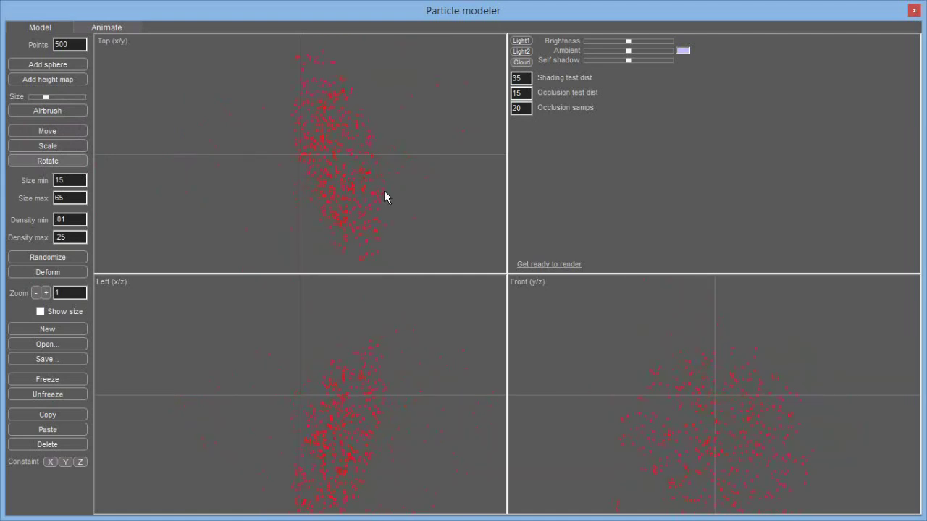
pyautogui.moveTo(374, 242); pyautogui.dragTo(381, 228)
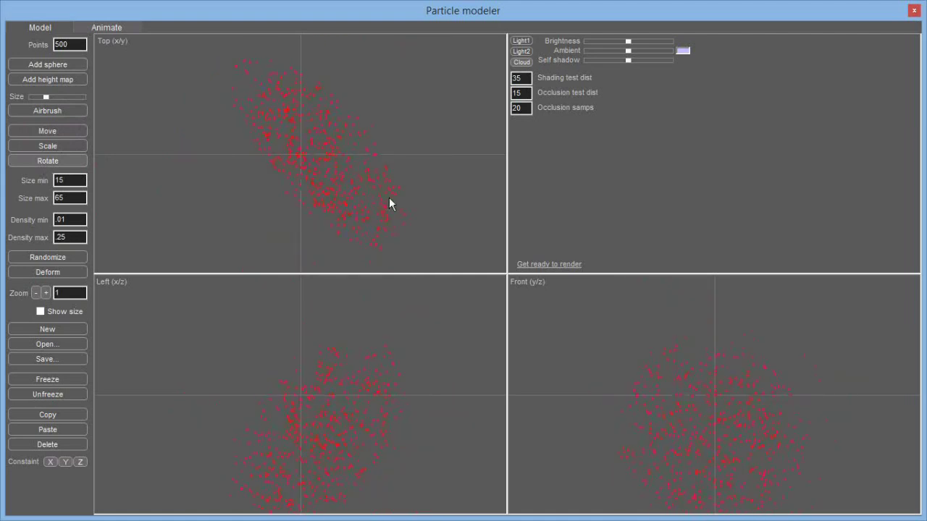
pyautogui.moveTo(372, 183); pyautogui.dragTo(370, 220)
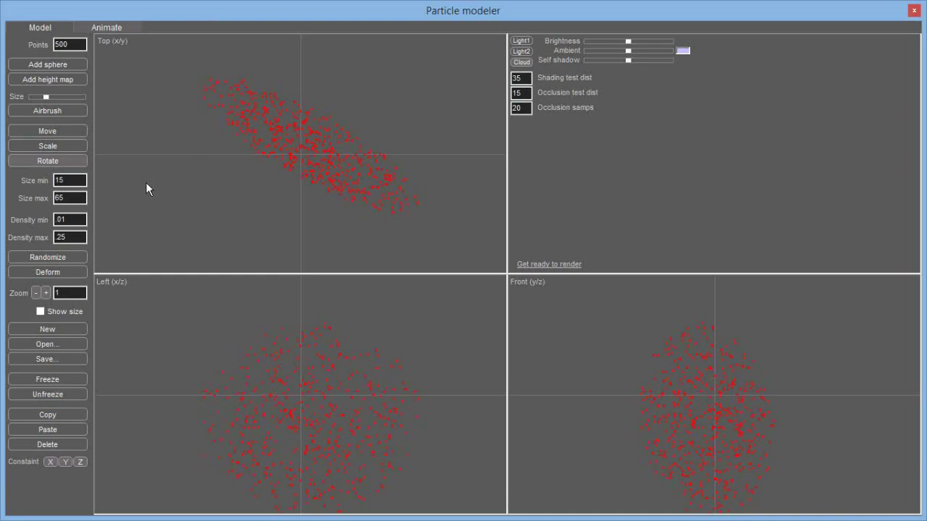
pyautogui.click(83, 26)
pyautogui.click(51, 29)
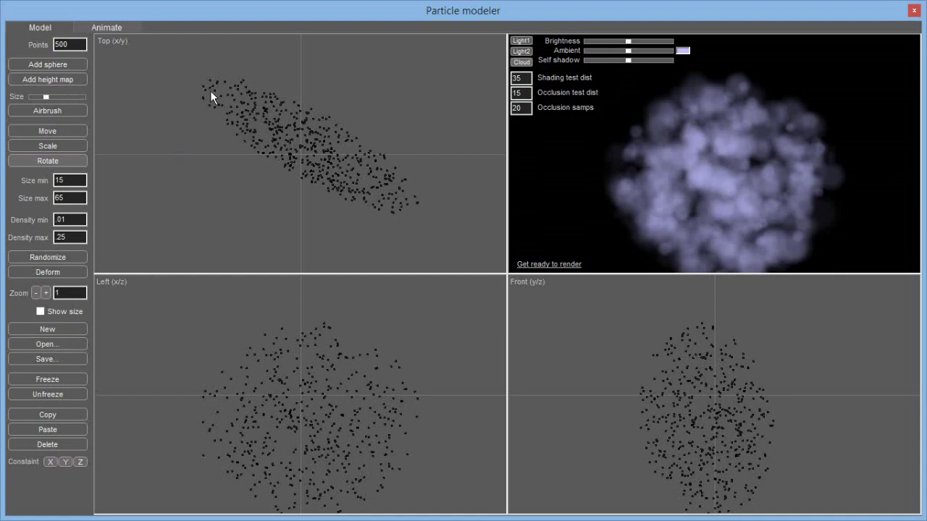
# Add a second 500-point sphere, enlarge it, and position it overlapping the first cloud, offset along the horizontal axis of the Top view
pyautogui.click(75, 66)
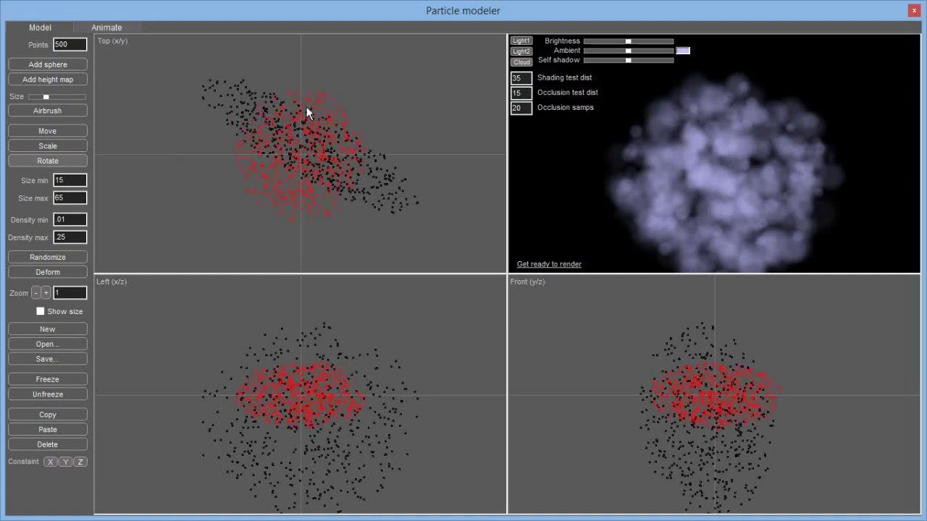
pyautogui.click(73, 128)
pyautogui.moveTo(288, 150); pyautogui.dragTo(378, 166)
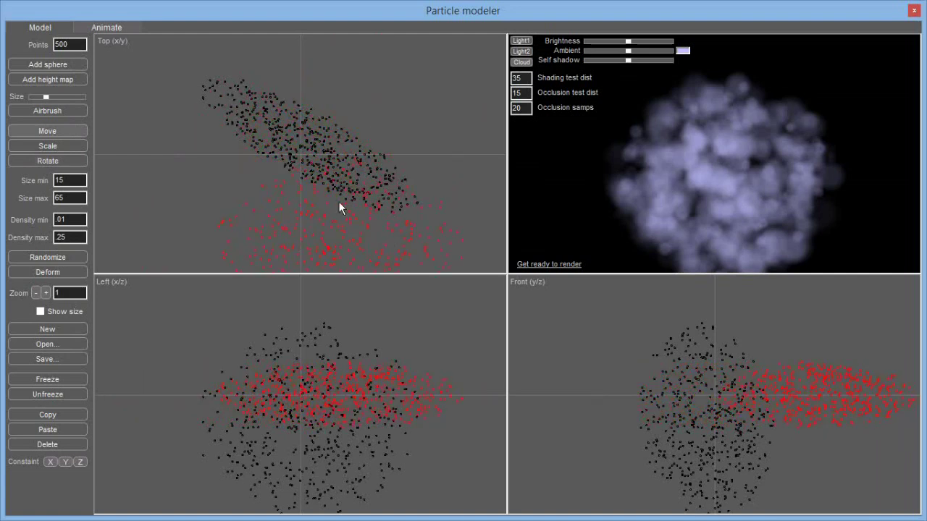
pyautogui.moveTo(318, 228); pyautogui.dragTo(303, 148)
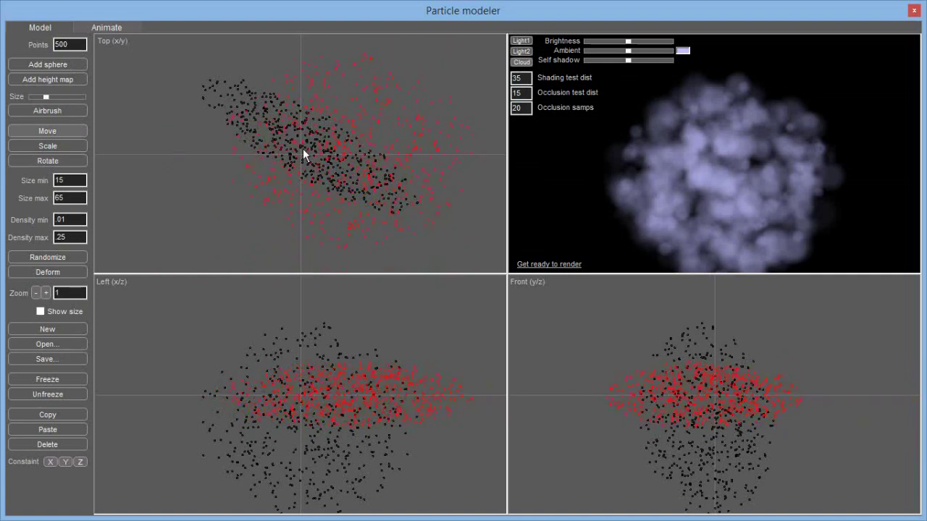
pyautogui.moveTo(353, 129); pyautogui.dragTo(388, 147)
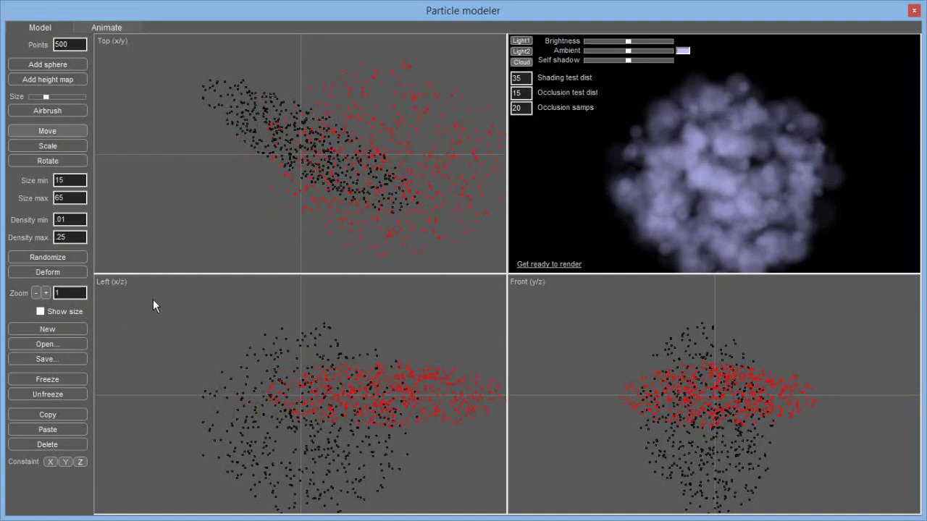
# Unfreeze all particles, shift them slightly in the Top view, and airbrush several curved particle strokes around them in the Left view
pyautogui.click(64, 394)
pyautogui.moveTo(352, 157); pyautogui.dragTo(315, 178)
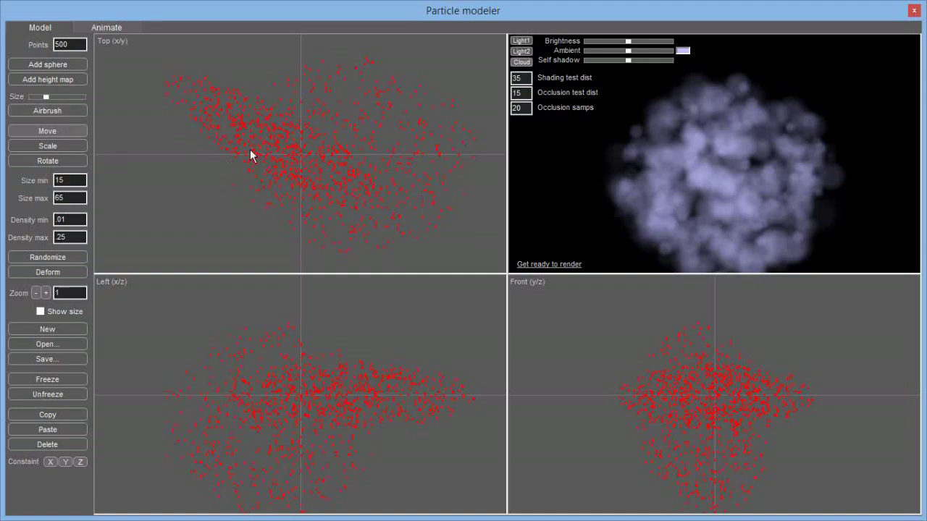
pyautogui.click(70, 113)
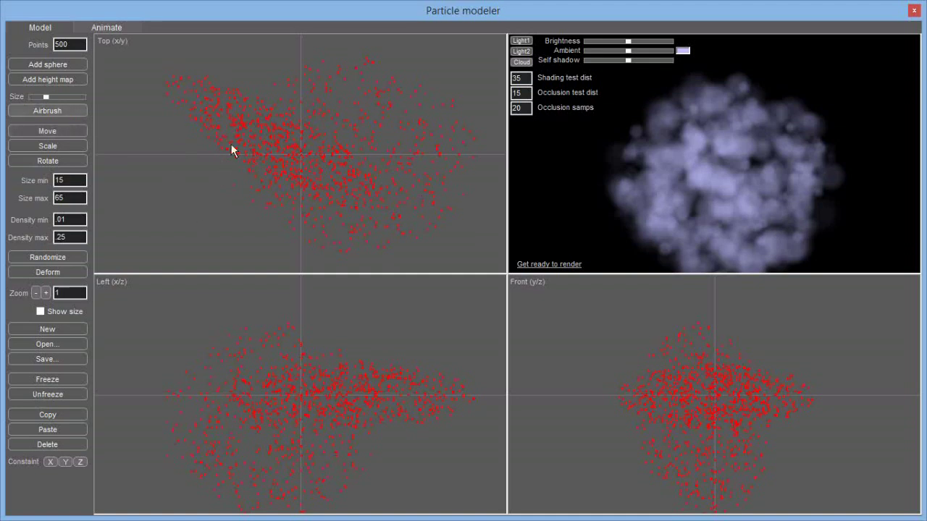
pyautogui.moveTo(209, 298)
pyautogui.mouseDown()
pyautogui.moveTo(147, 333)
pyautogui.moveTo(234, 418)
pyautogui.moveTo(154, 446)
pyautogui.mouseUp()
pyautogui.moveTo(328, 312)
pyautogui.mouseDown()
pyautogui.moveTo(286, 425)
pyautogui.moveTo(345, 339)
pyautogui.moveTo(418, 326)
pyautogui.moveTo(405, 311)
pyautogui.moveTo(476, 453)
pyautogui.moveTo(423, 457)
pyautogui.moveTo(432, 454)
pyautogui.mouseUp()
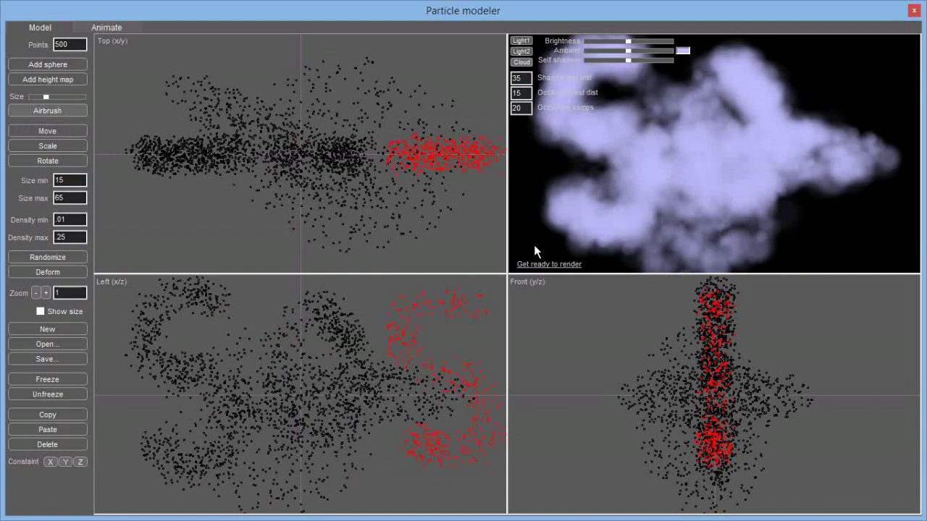
# Prepare the cloud for rendering, try different light directions in the preview, and slightly raise brightness and self shadow while lowering ambient
pyautogui.click(562, 265)
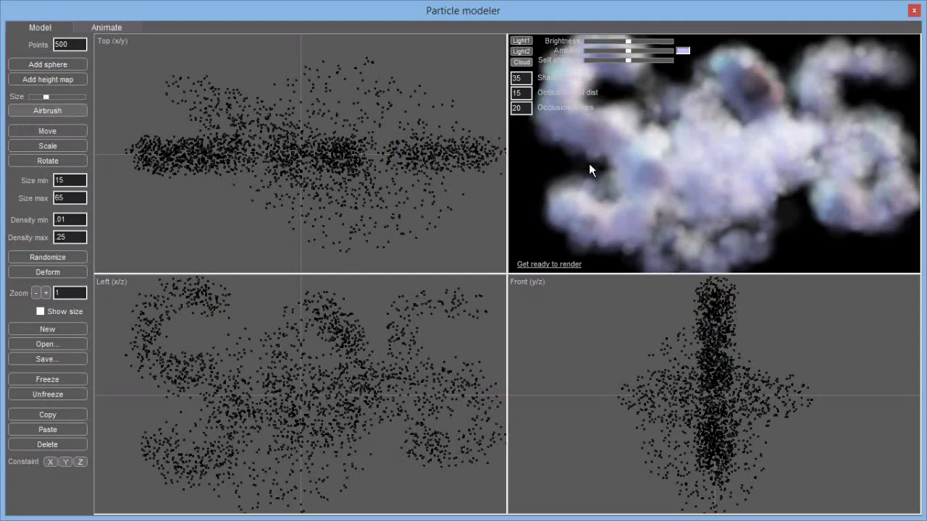
pyautogui.moveTo(635, 198); pyautogui.dragTo(731, 192)
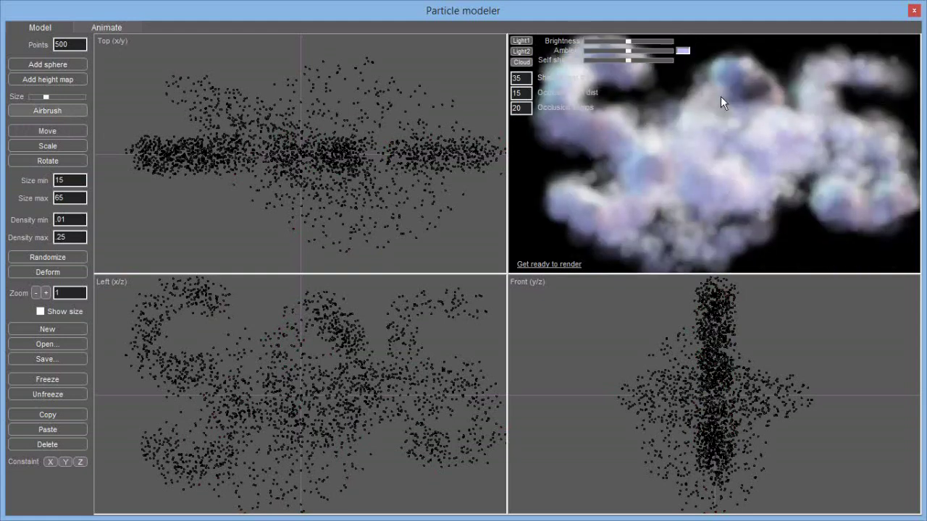
pyautogui.moveTo(633, 42)
pyautogui.mouseDown()
pyautogui.moveTo(614, 46)
pyautogui.moveTo(660, 49)
pyautogui.moveTo(605, 55)
pyautogui.moveTo(608, 63)
pyautogui.moveTo(664, 61)
pyautogui.moveTo(620, 61)
pyautogui.moveTo(655, 59)
pyautogui.moveTo(638, 61)
pyautogui.moveTo(634, 42)
pyautogui.moveTo(621, 51)
pyautogui.mouseUp()
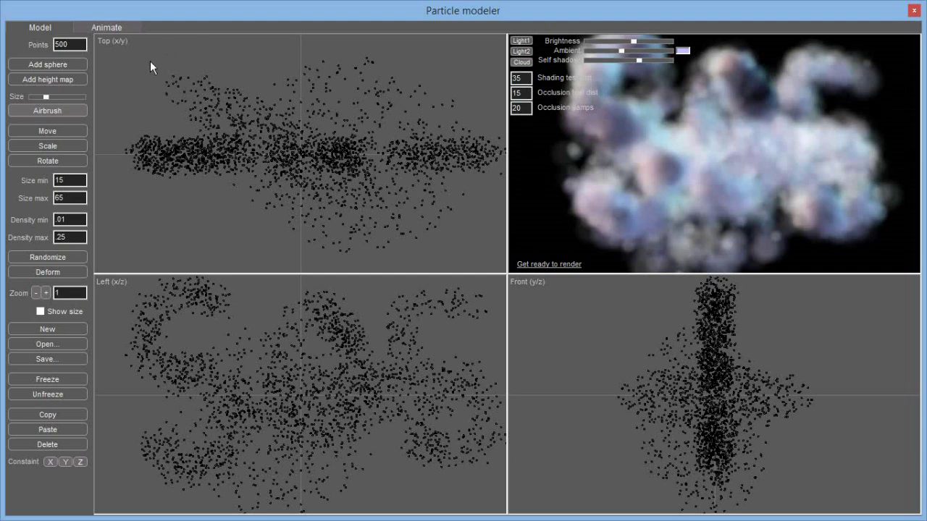
# Switch to animation setup, move the cloud slightly within the scene, and shift the first light farther away from it
pyautogui.click(108, 28)
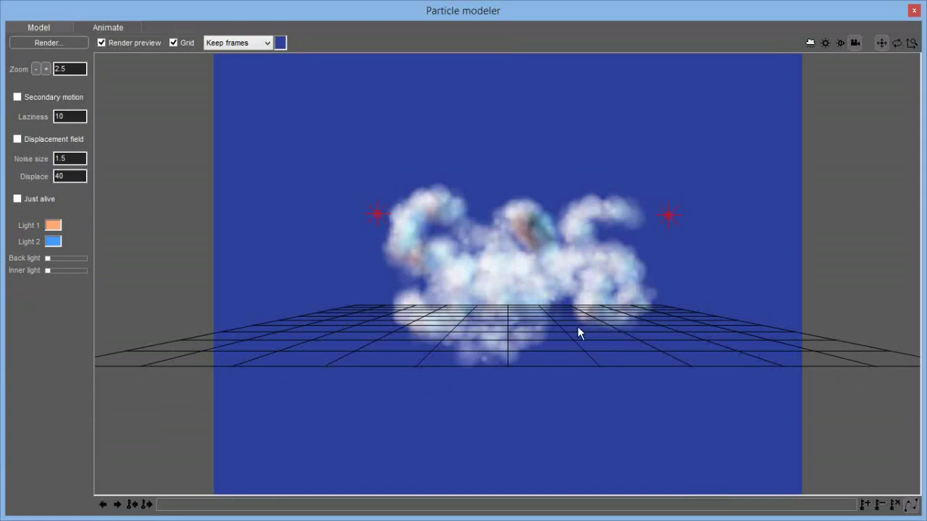
pyautogui.moveTo(489, 280); pyautogui.dragTo(436, 233)
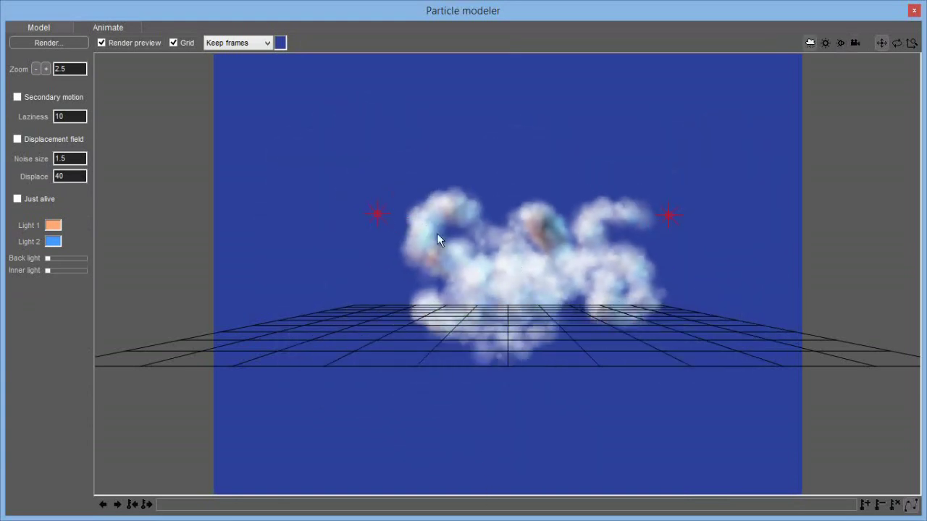
pyautogui.moveTo(292, 308)
pyautogui.mouseDown()
pyautogui.moveTo(310, 391)
pyautogui.moveTo(370, 333)
pyautogui.moveTo(336, 262)
pyautogui.mouseUp()
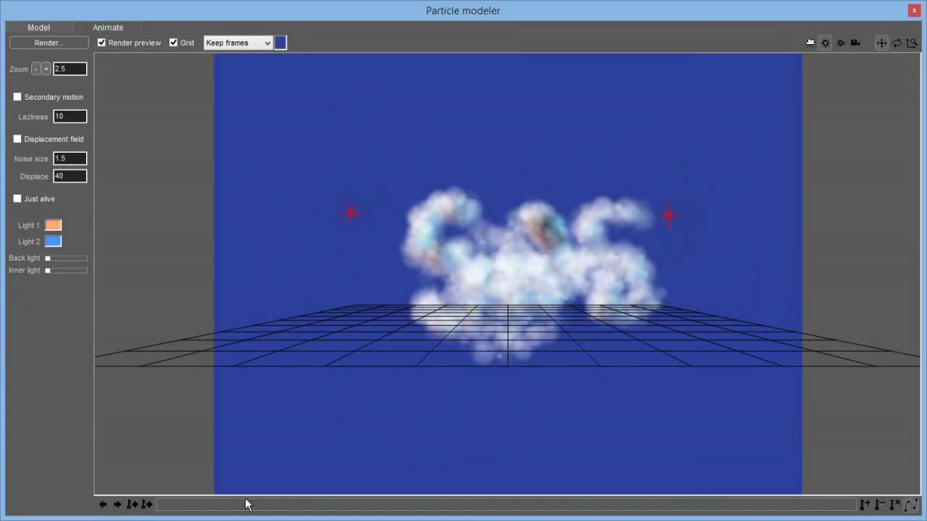
# Keyframe the cloud small and distant at the timeline's start and close to the camera at its end, and scrub through the motion
pyautogui.click(165, 507)
pyautogui.moveTo(499, 290); pyautogui.dragTo(390, 6)
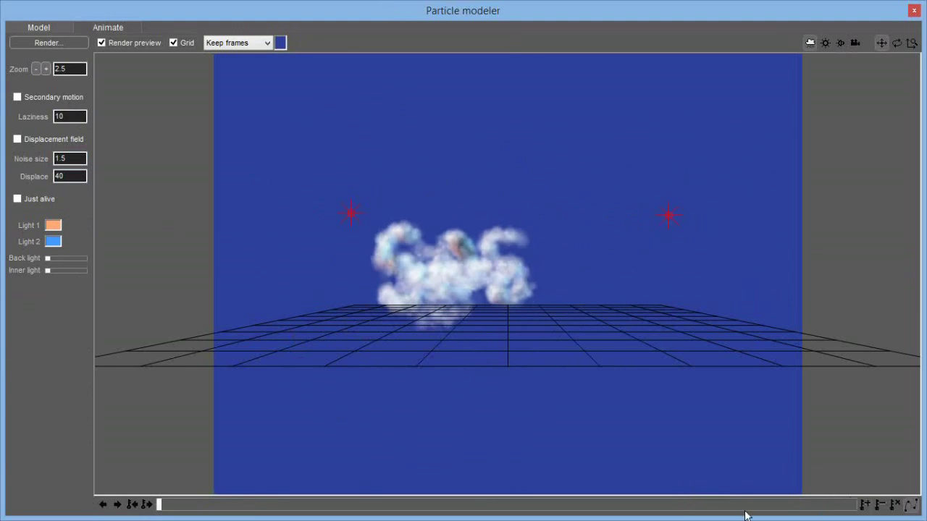
pyautogui.moveTo(681, 505); pyautogui.dragTo(855, 505)
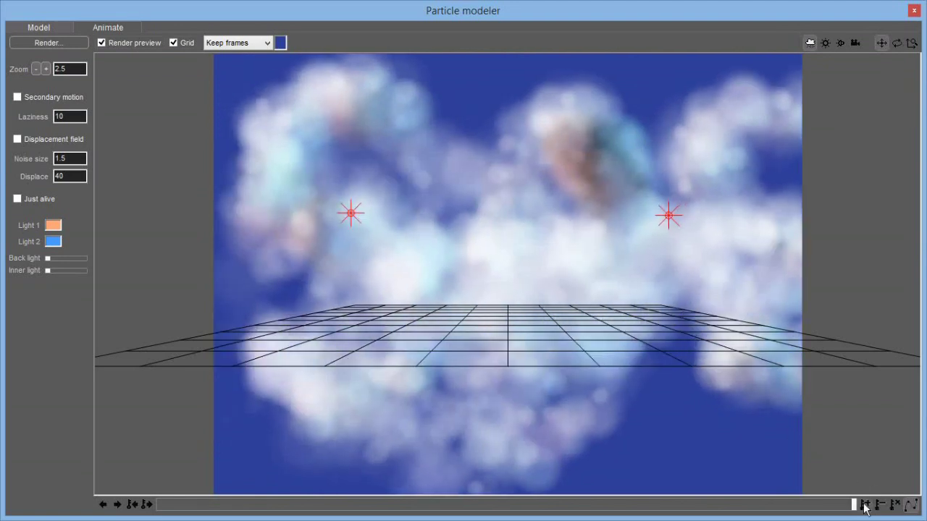
pyautogui.moveTo(853, 505); pyautogui.dragTo(583, 498)
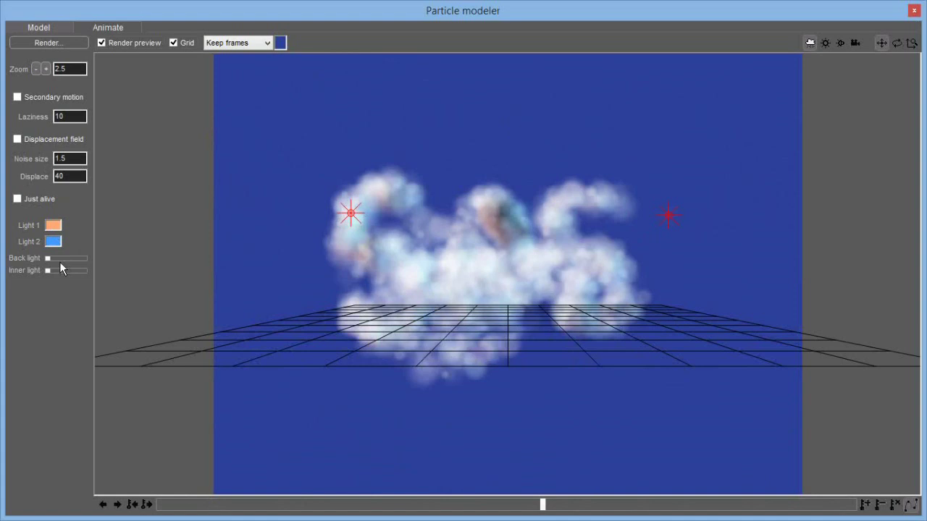
# Try the Just alive option while scrubbing through the timeline, and turn it off again
pyautogui.click(18, 199)
pyautogui.moveTo(162, 505); pyautogui.dragTo(693, 466)
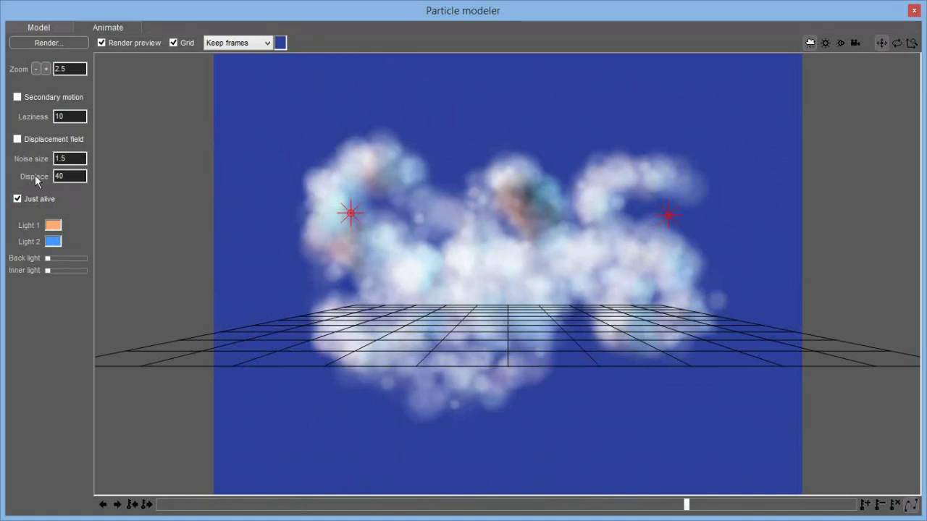
pyautogui.click(18, 199)
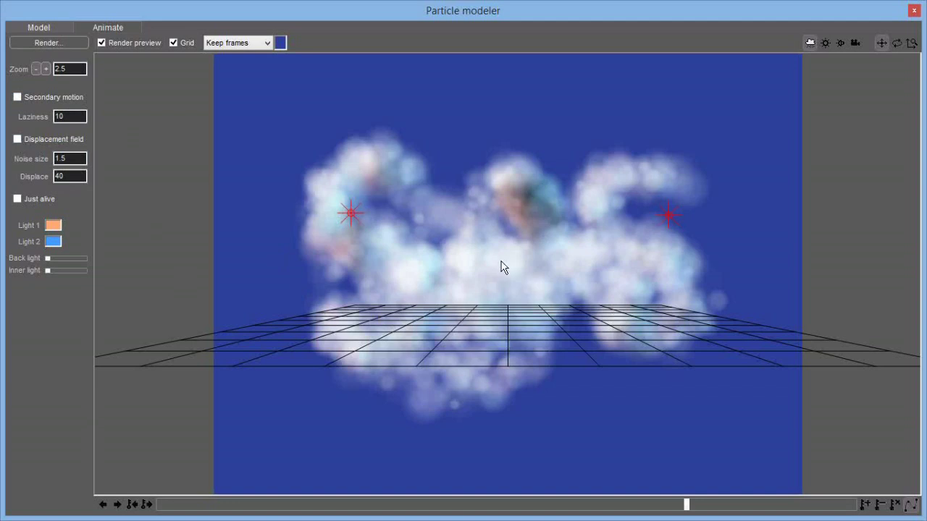
# Return to modeling, unfreeze all cloud points, move them sideways and down off the origin, and view the offset cloud in the animation setup
pyautogui.click(64, 28)
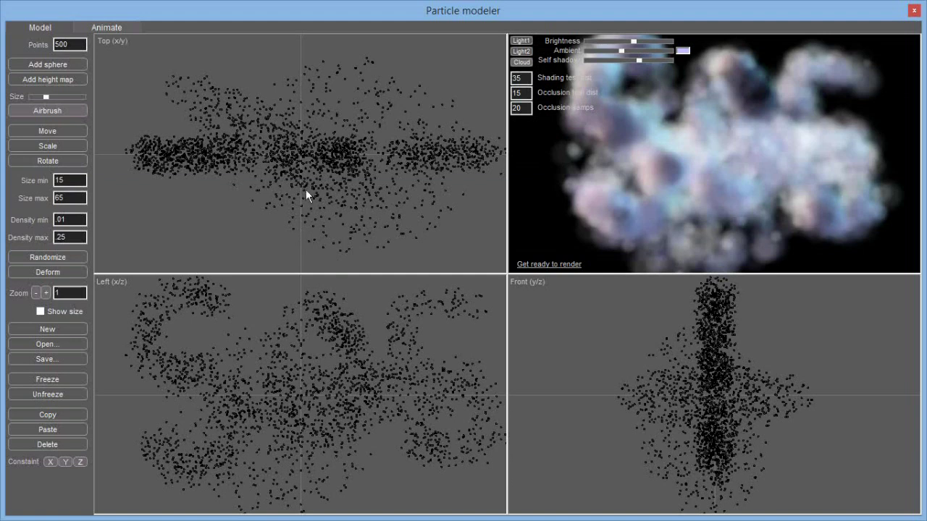
pyautogui.click(46, 133)
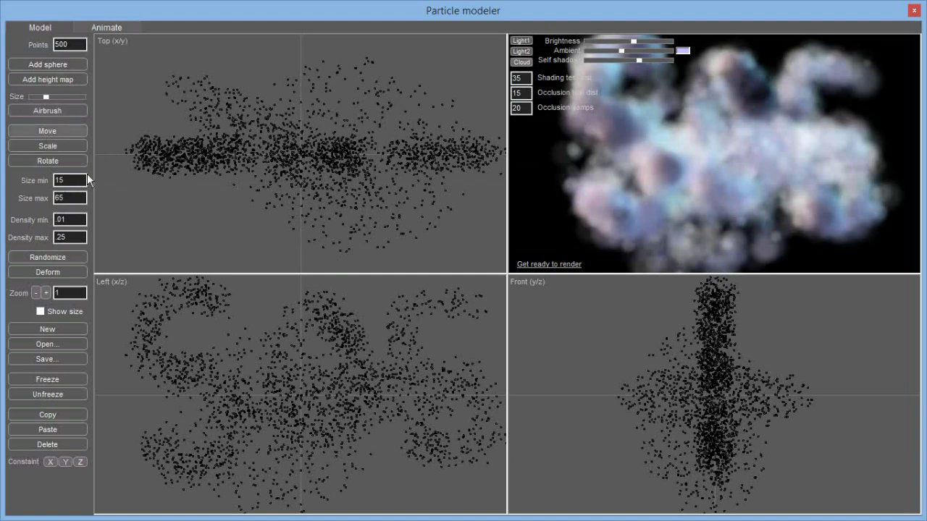
pyautogui.click(62, 398)
pyautogui.moveTo(178, 136); pyautogui.dragTo(317, 139)
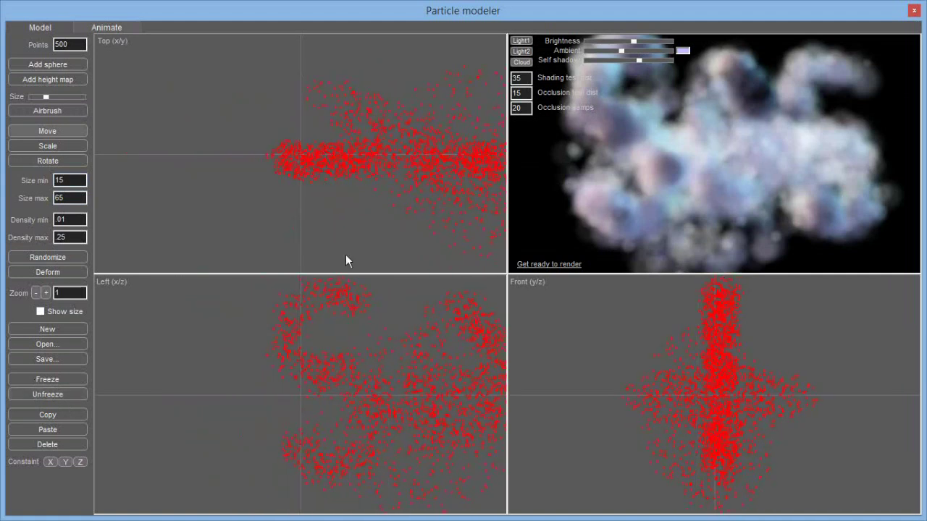
pyautogui.moveTo(307, 407); pyautogui.dragTo(309, 432)
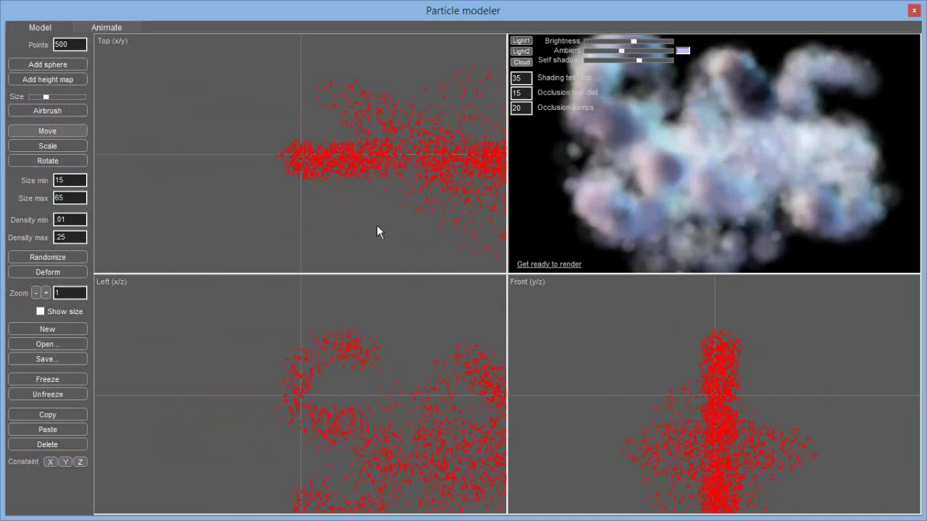
pyautogui.click(134, 24)
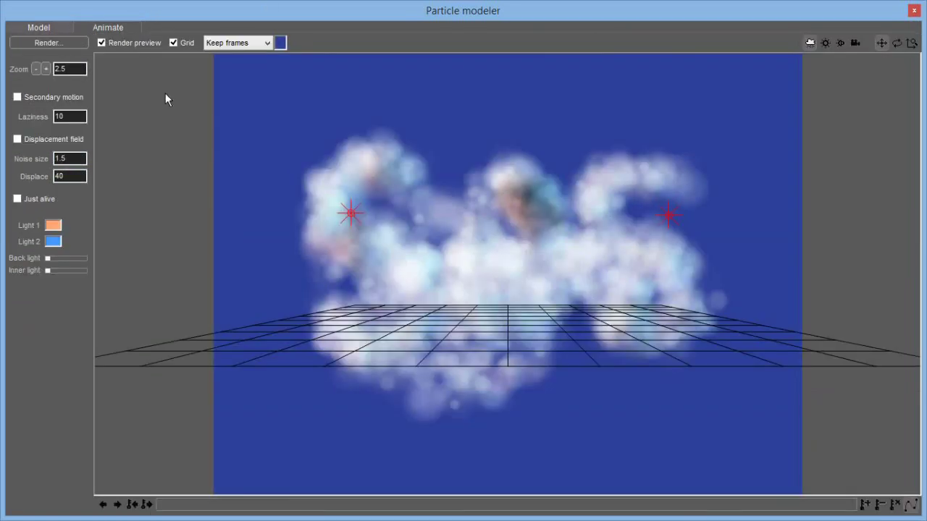
pyautogui.click(63, 27)
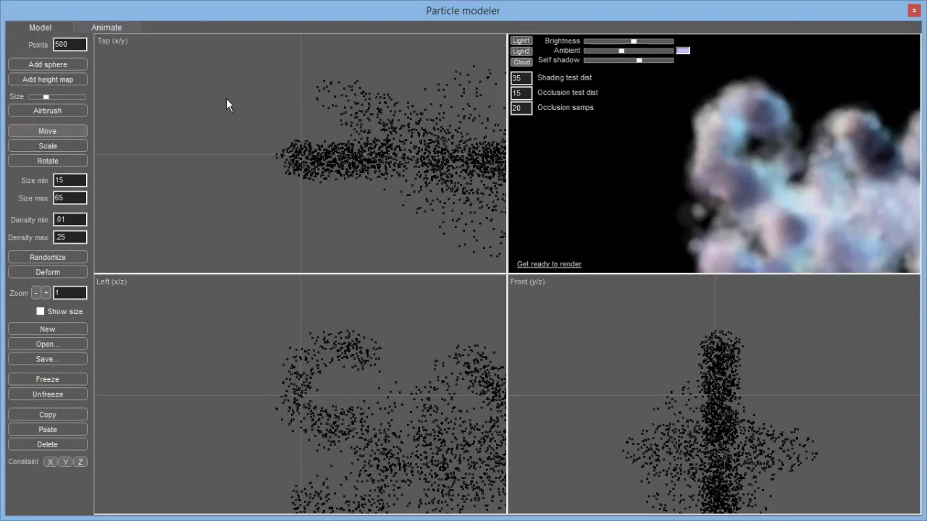
pyautogui.click(115, 28)
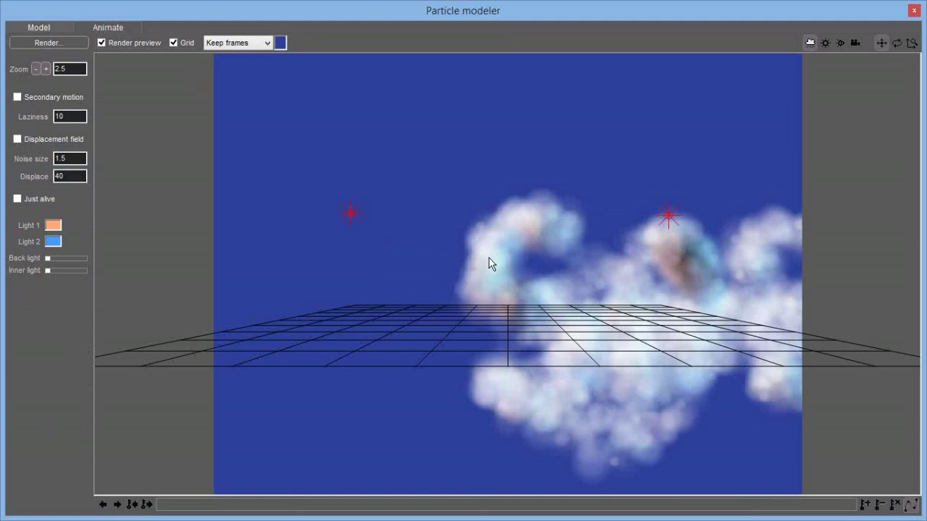
# Rotate the cloud early in the timeline, enlarge it at a later frame, and scrub back to the start
pyautogui.click(17, 97)
pyautogui.click(18, 98)
pyautogui.click(278, 506)
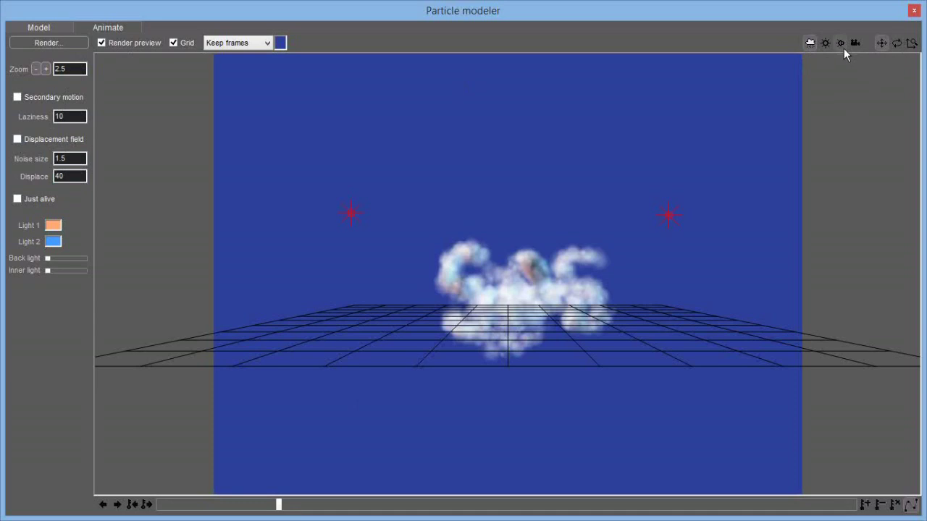
pyautogui.click(897, 43)
pyautogui.moveTo(450, 293); pyautogui.dragTo(547, 435)
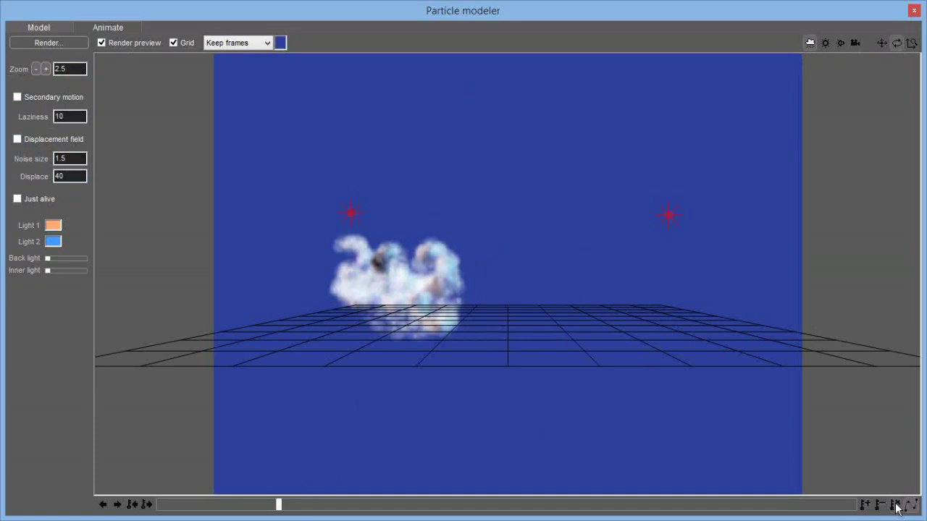
pyautogui.click(527, 506)
pyautogui.moveTo(531, 509); pyautogui.dragTo(689, 505)
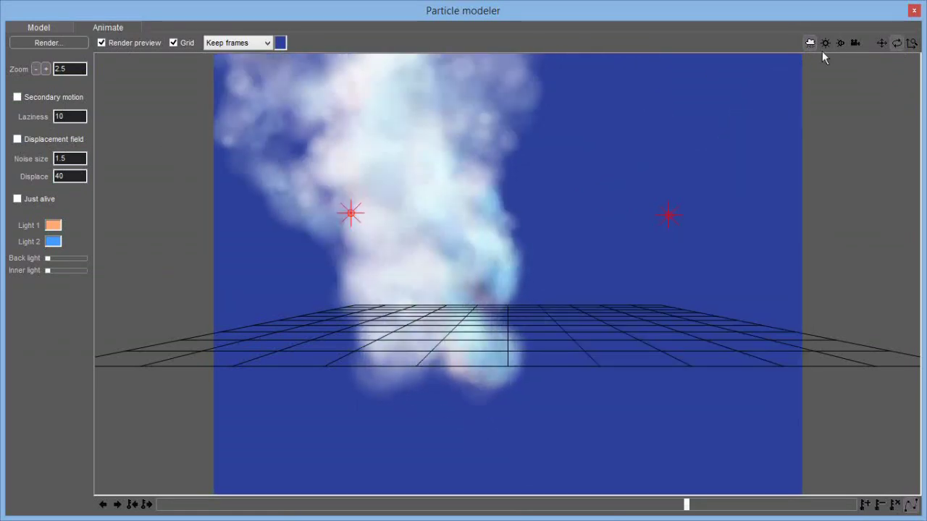
pyautogui.click(912, 43)
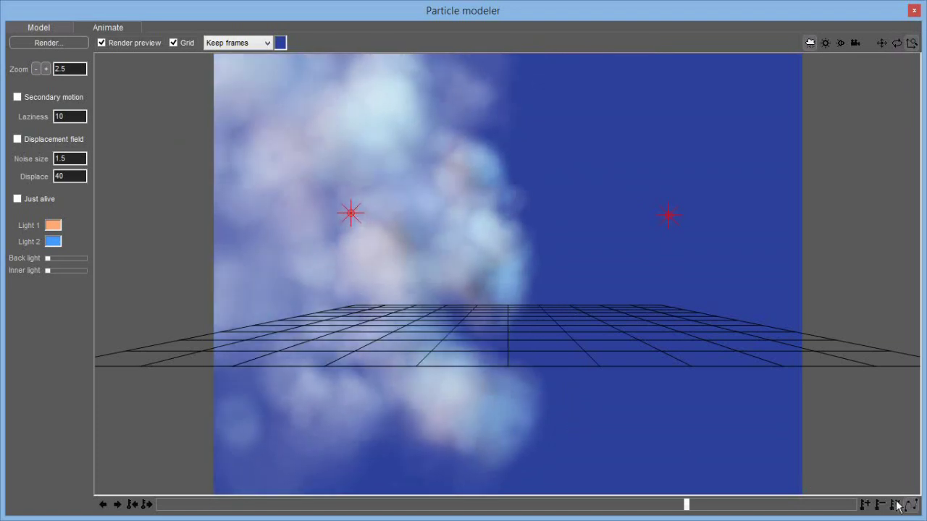
pyautogui.moveTo(828, 505); pyautogui.dragTo(156, 489)
# Enable Secondary motion, turn off the render preview, and scrub through the first part of the timeline
pyautogui.click(17, 96)
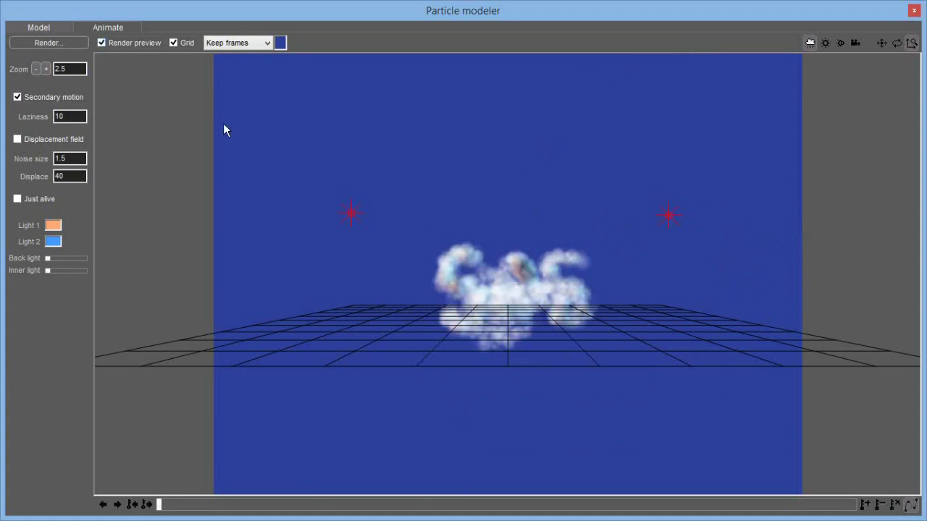
pyautogui.click(102, 44)
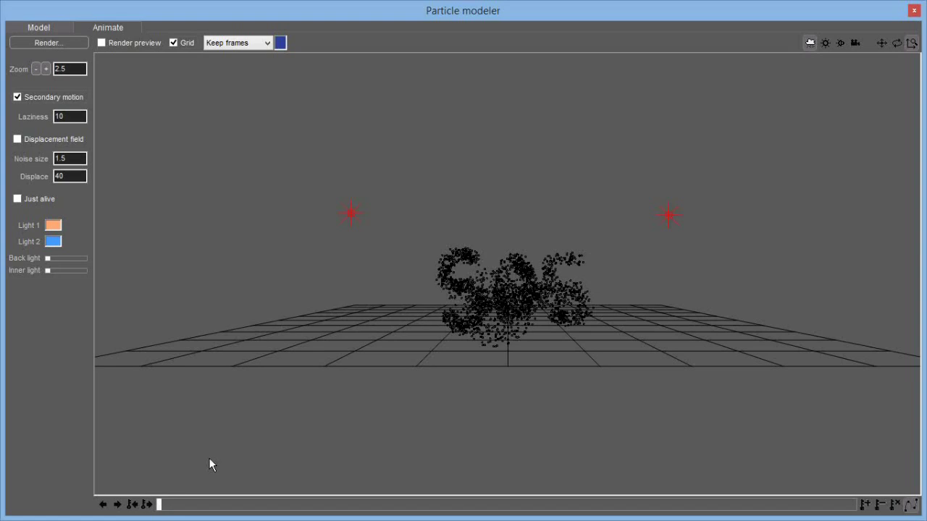
pyautogui.moveTo(160, 503); pyautogui.dragTo(417, 509)
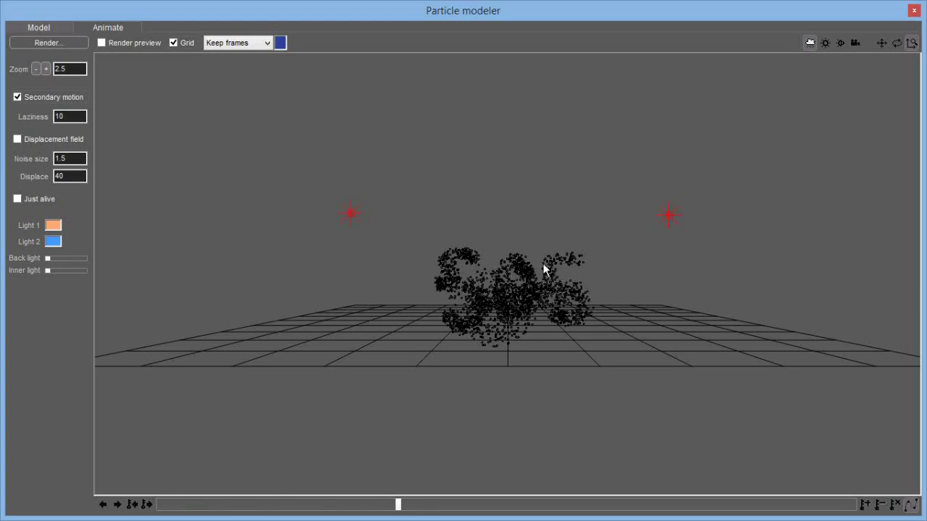
pyautogui.moveTo(399, 505); pyautogui.dragTo(207, 507)
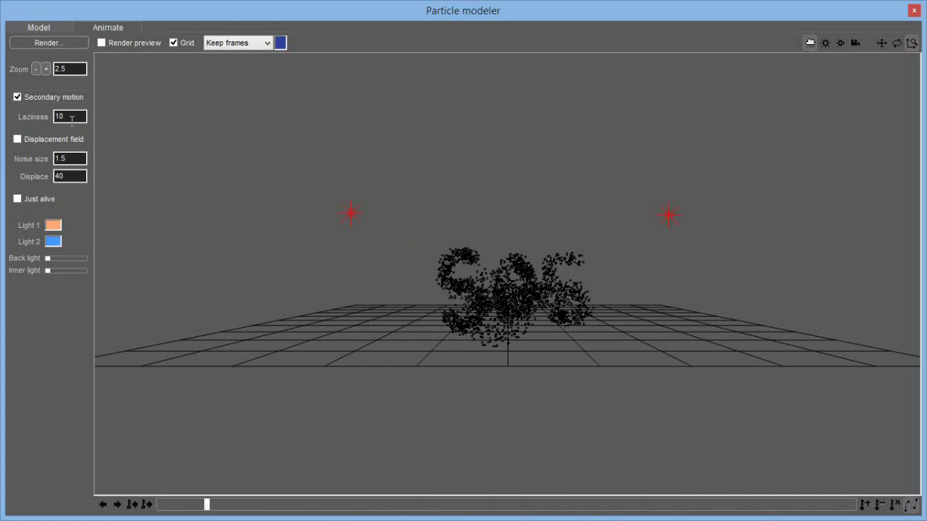
# Set the secondary motion's Laziness to 3 and scrub from the timeline's start to near its end
pyautogui.doubleClick(68, 116)
pyautogui.write('3')
pyautogui.moveTo(209, 503); pyautogui.dragTo(152, 514)
pyautogui.moveTo(160, 505); pyautogui.dragTo(815, 474)
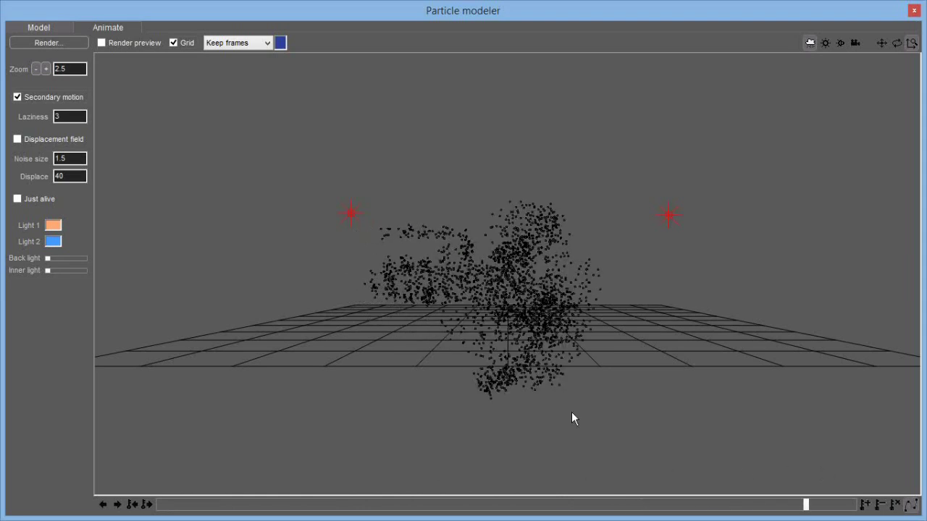
# Enable the Displacement field and scrub through the timeline to check its effect on the particles
pyautogui.click(17, 139)
pyautogui.click(178, 506)
pyautogui.moveTo(212, 509); pyautogui.dragTo(765, 491)
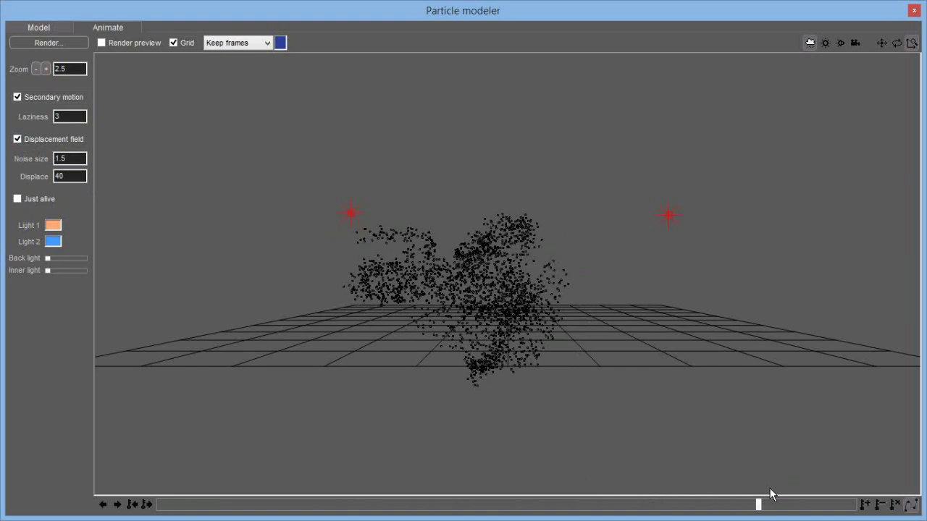